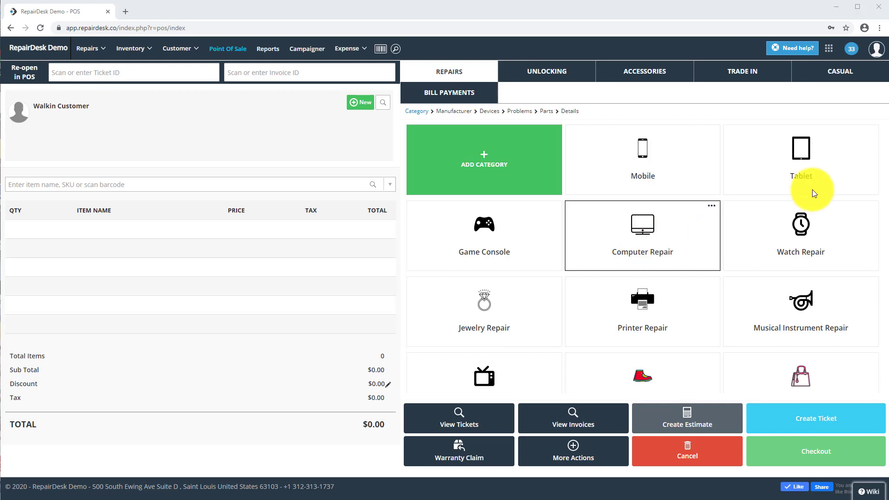
Enable the Store Credits feature in the store settings
click(829, 48)
click(764, 80)
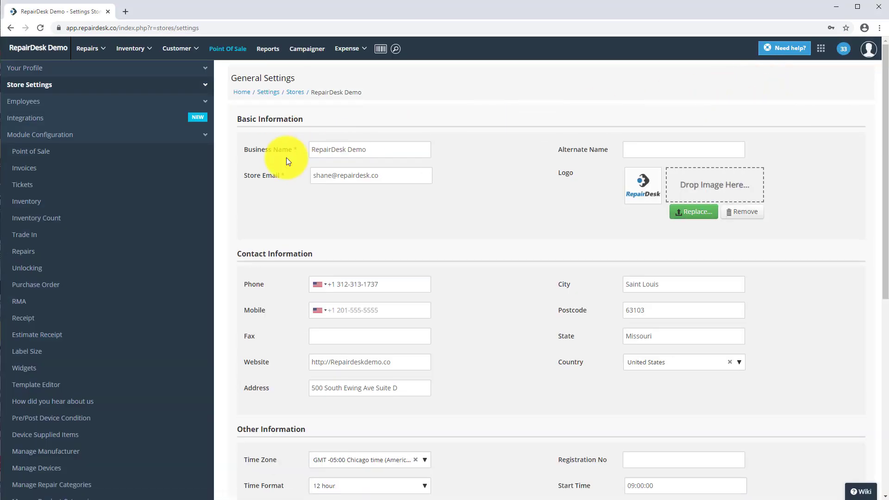
scroll(65, 319, down, 3)
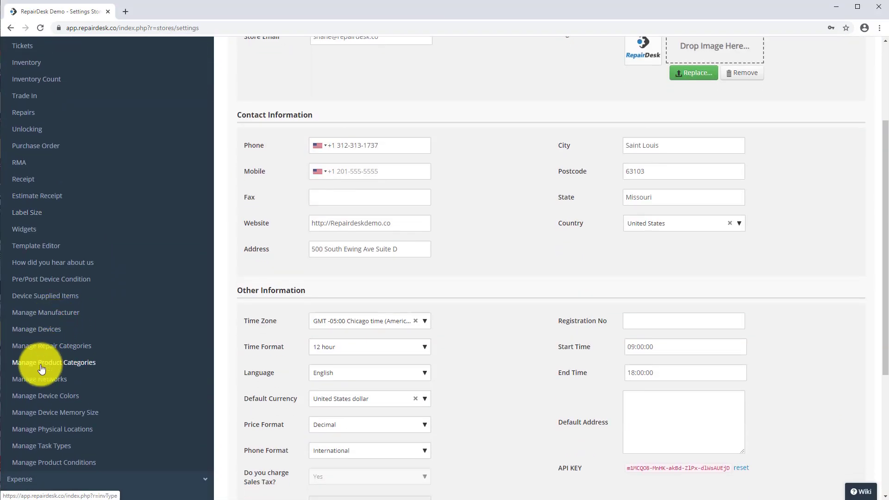
scroll(44, 354, down, 4)
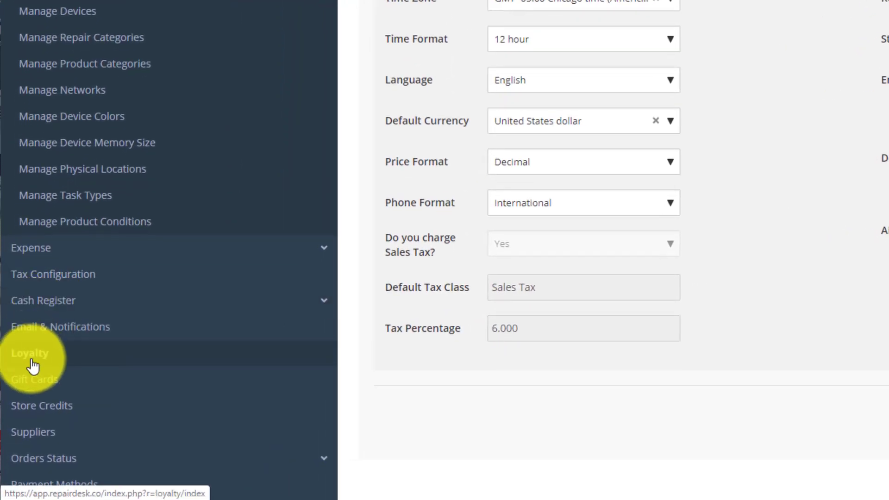
click(39, 405)
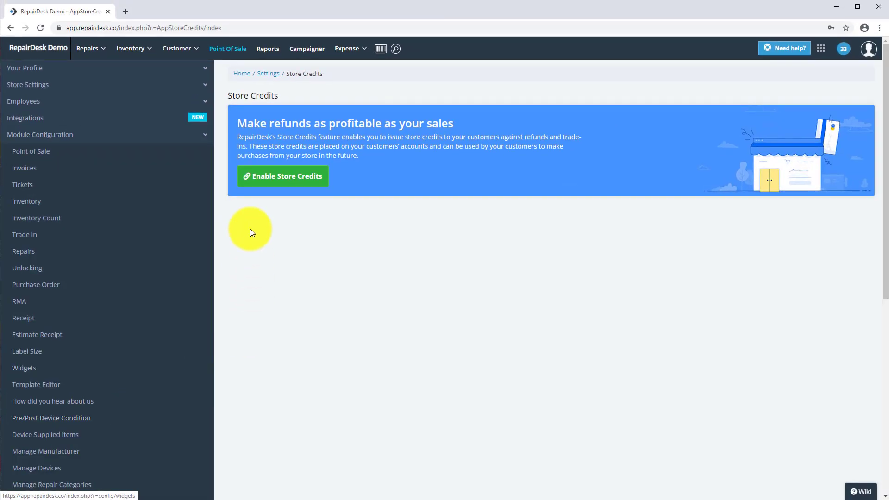
click(264, 176)
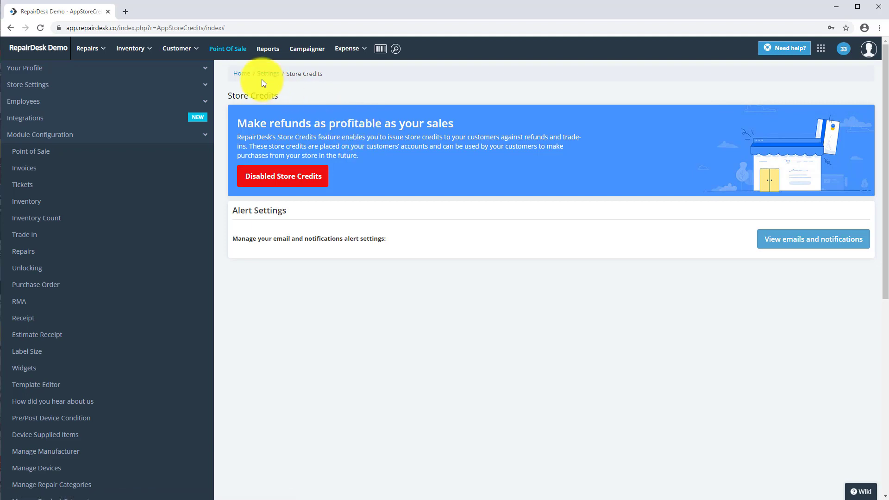
Go to the point of sale, decline starting a shift, and select the existing customer by first name
click(230, 50)
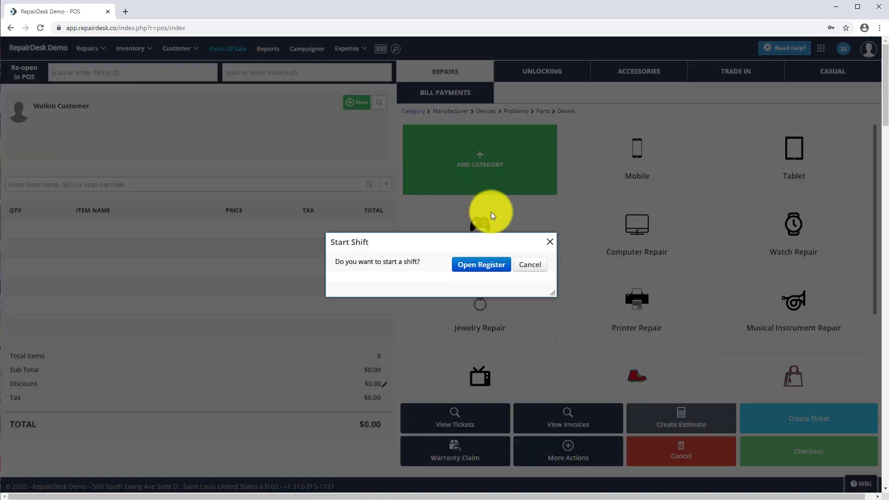
click(529, 266)
click(378, 104)
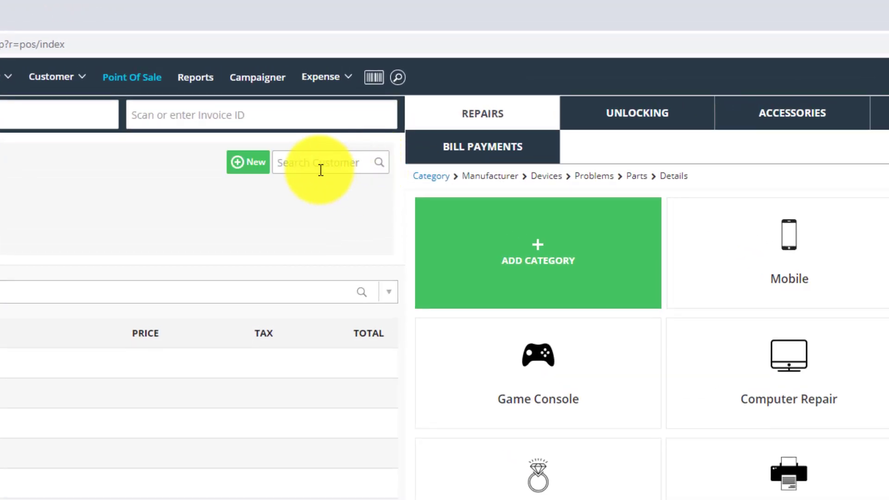
text(shane)
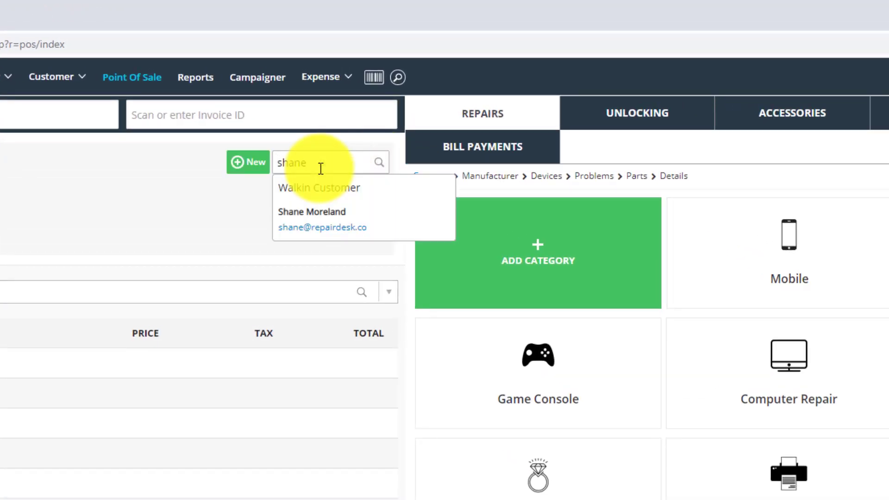
click(316, 207)
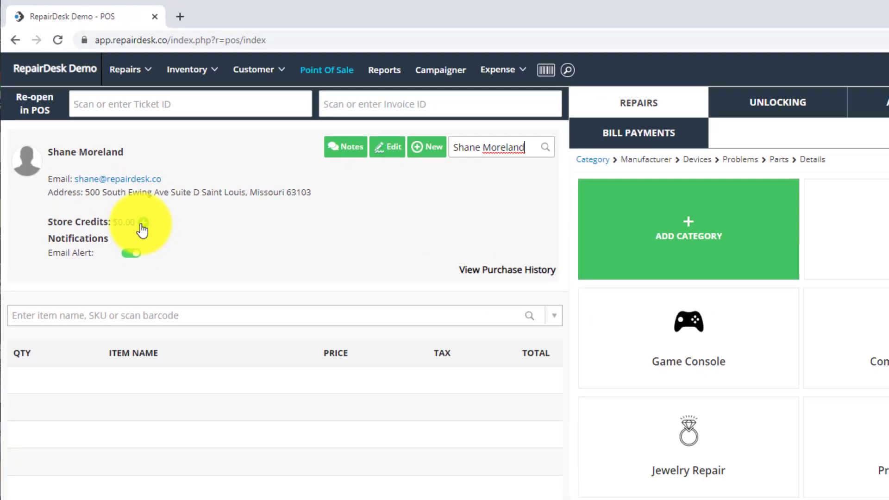
Add 40.00 in store credits to the selected customer with the reason "Testing" and save
click(187, 289)
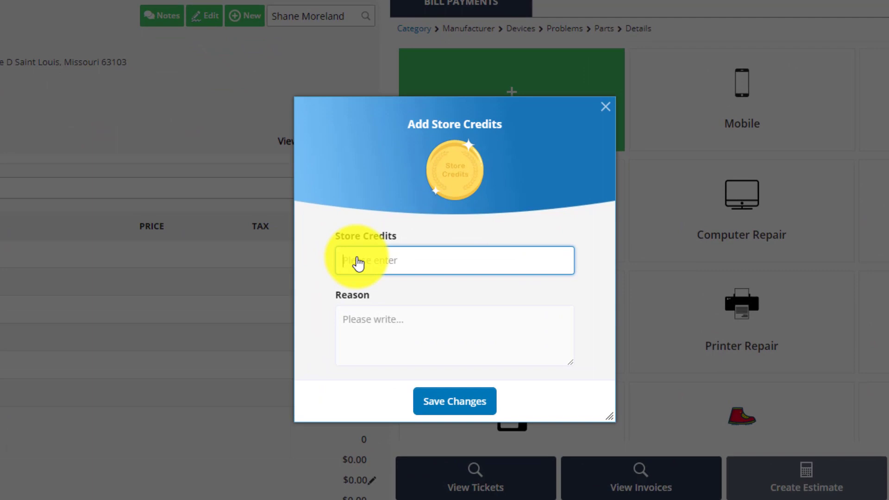
text(40)
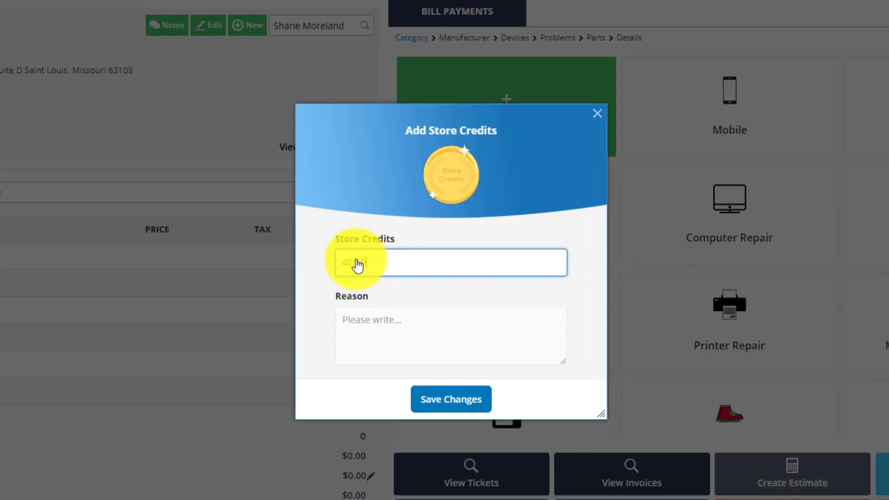
text(.00)
key(Tab)
text(Testing)
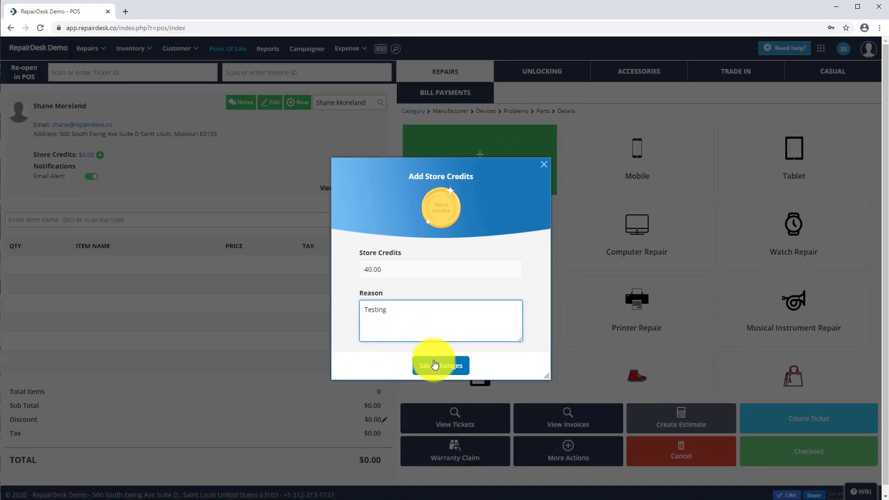
click(434, 365)
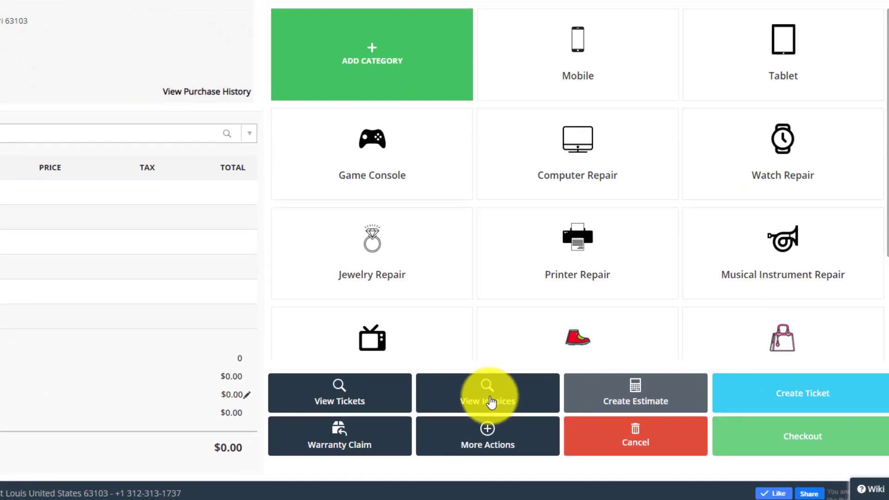
Load the customer's paid iPhone 6 Plus LCD/Glass XO5 invoice as a refund and proceed to checkout
click(569, 422)
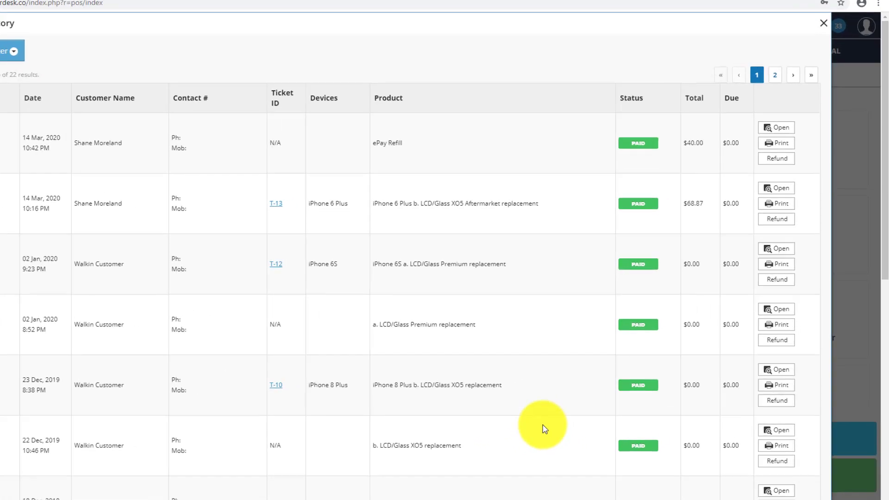
click(728, 216)
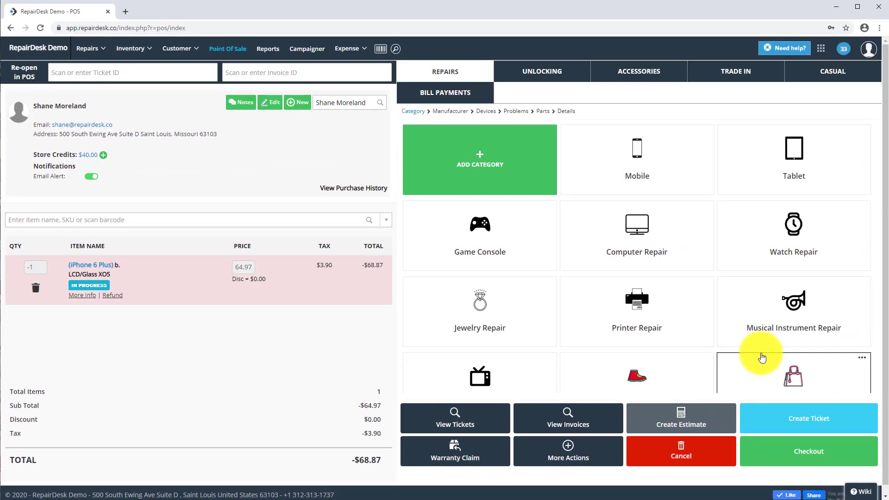
click(801, 452)
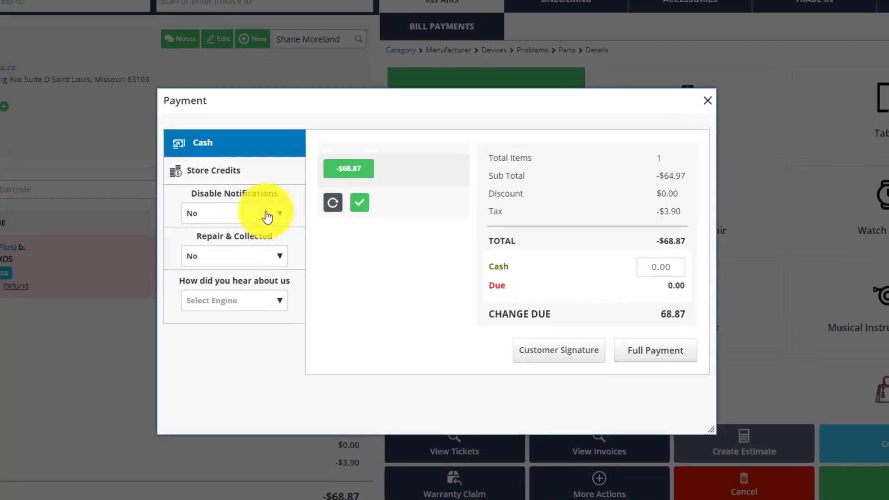
Issue the refund as store credits of -68.87 with the reason "Testing", confirm the payment, and close the follow-up options
click(260, 170)
click(366, 204)
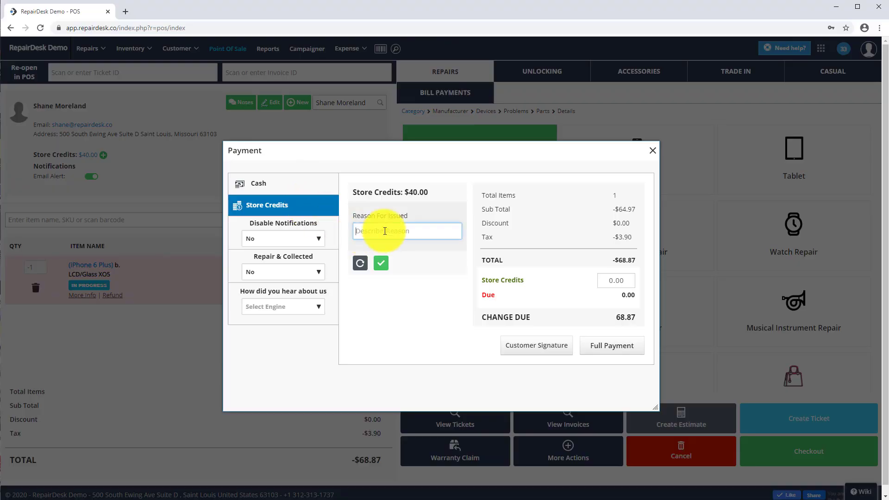
text(Testing)
click(364, 253)
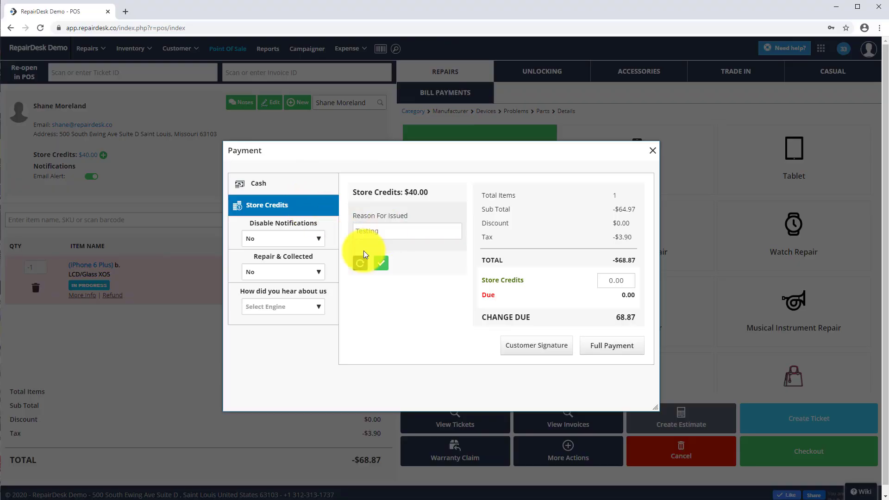
click(607, 280)
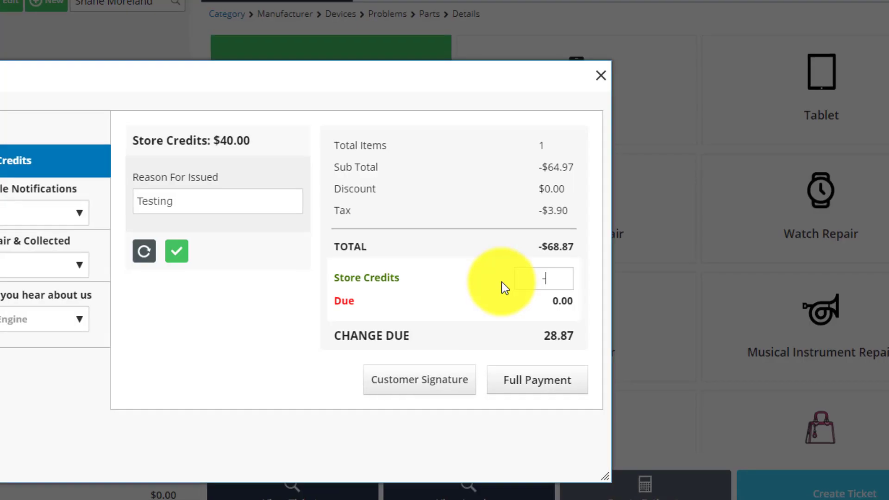
text(-68.87)
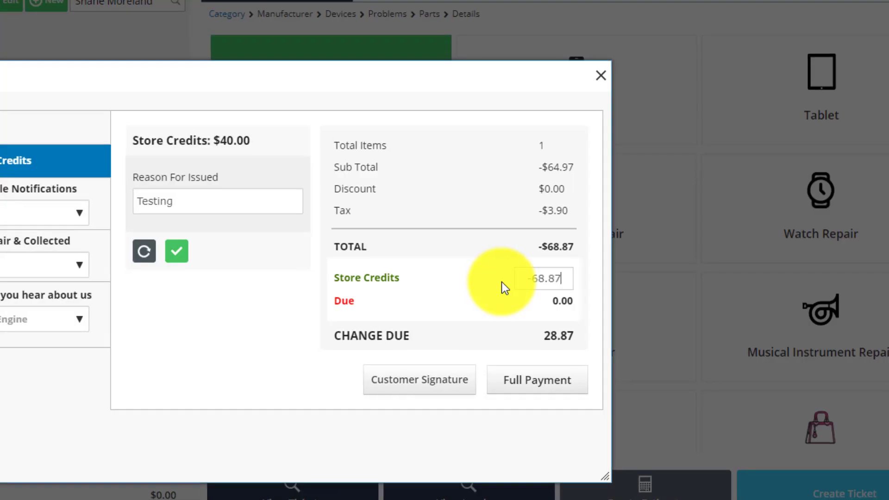
click(482, 296)
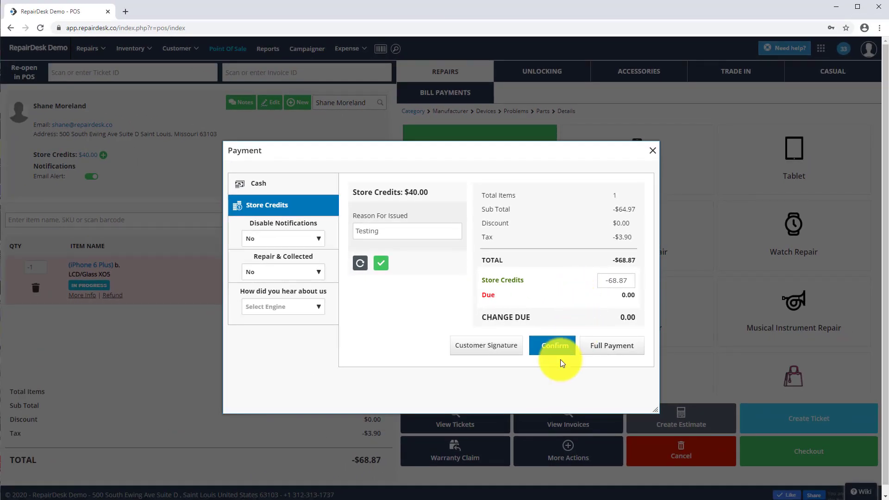
click(551, 351)
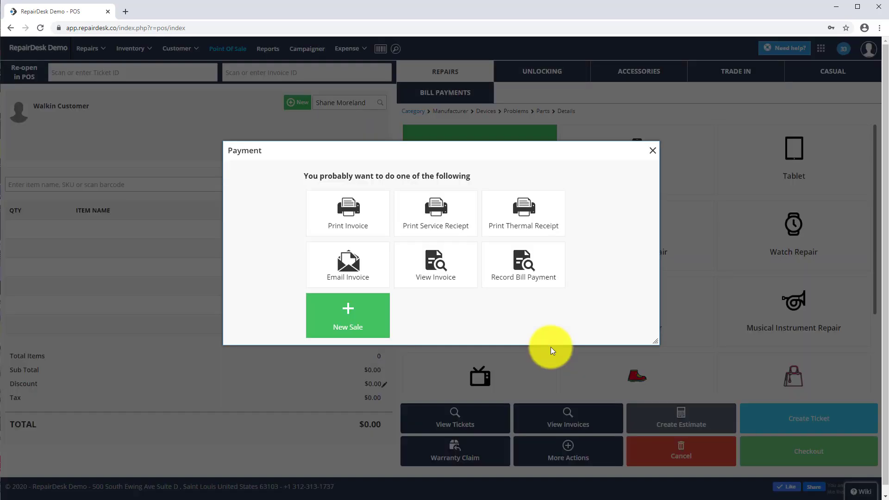
click(653, 149)
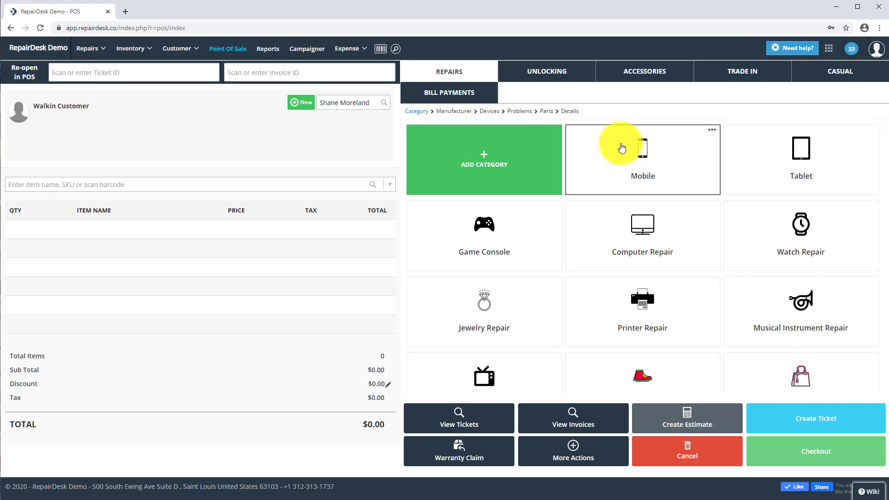
Create a new trade-in purchase and assign the same existing customer as the seller
click(135, 50)
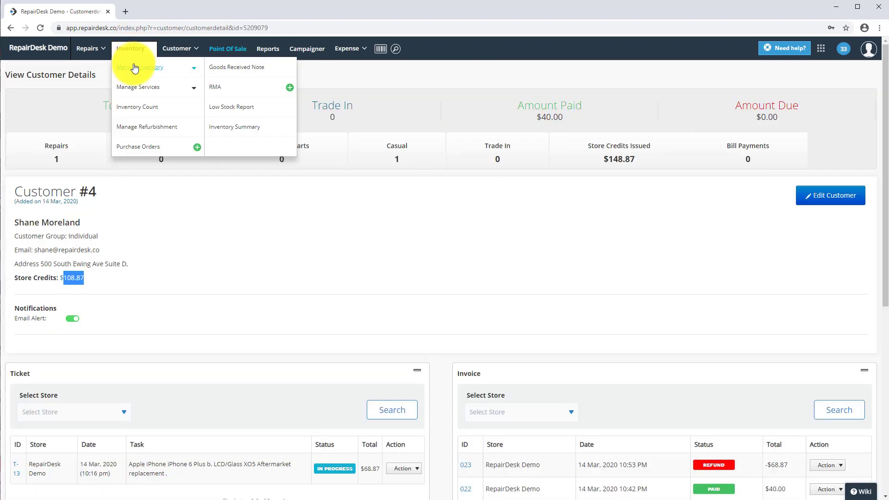
click(137, 68)
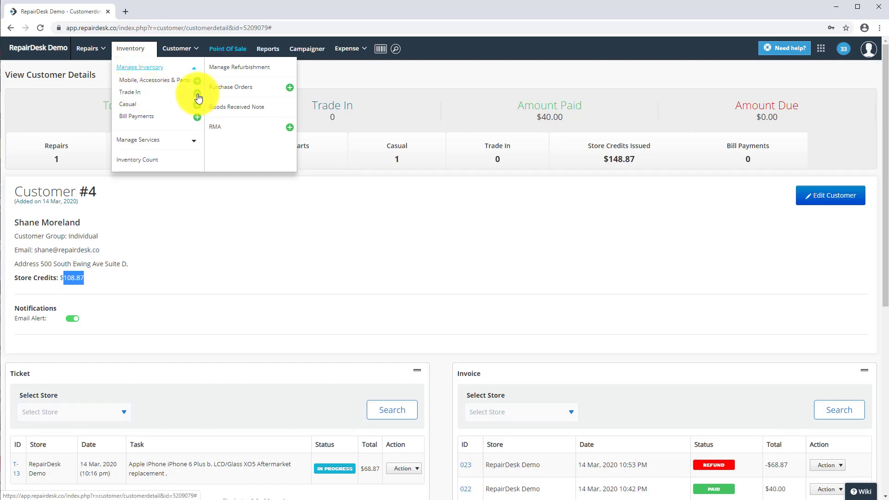
click(198, 95)
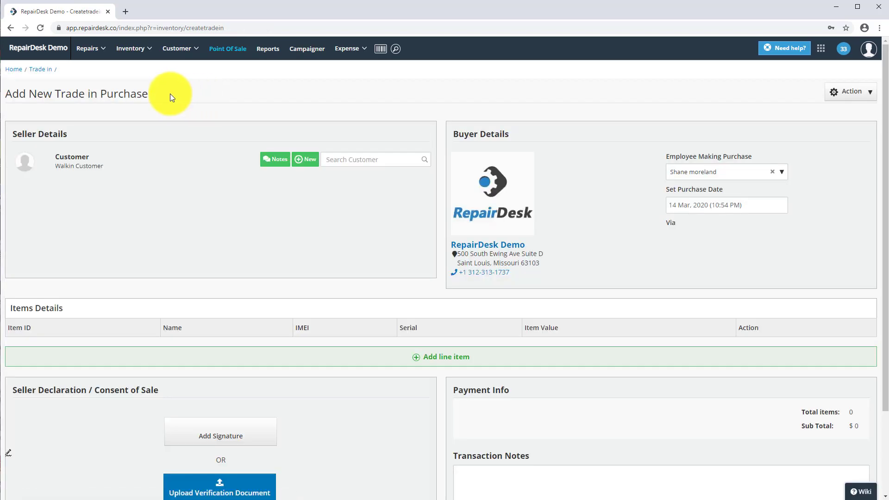
click(336, 161)
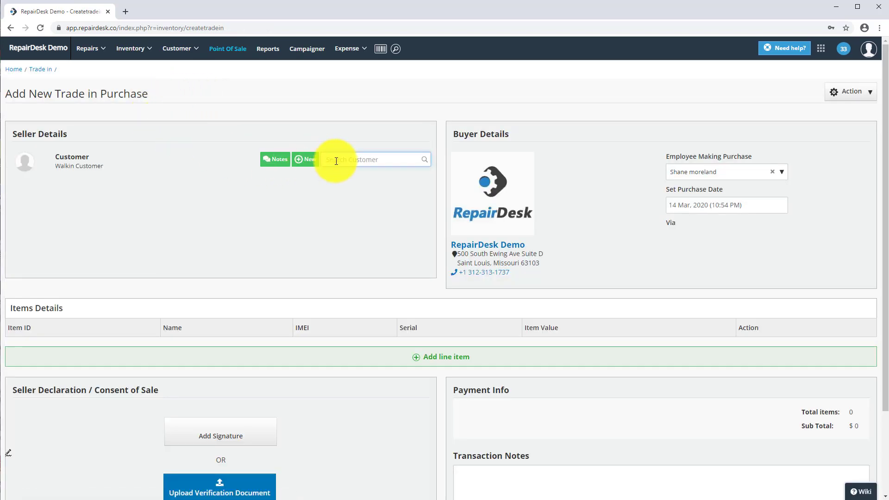
text(Shane)
click(389, 191)
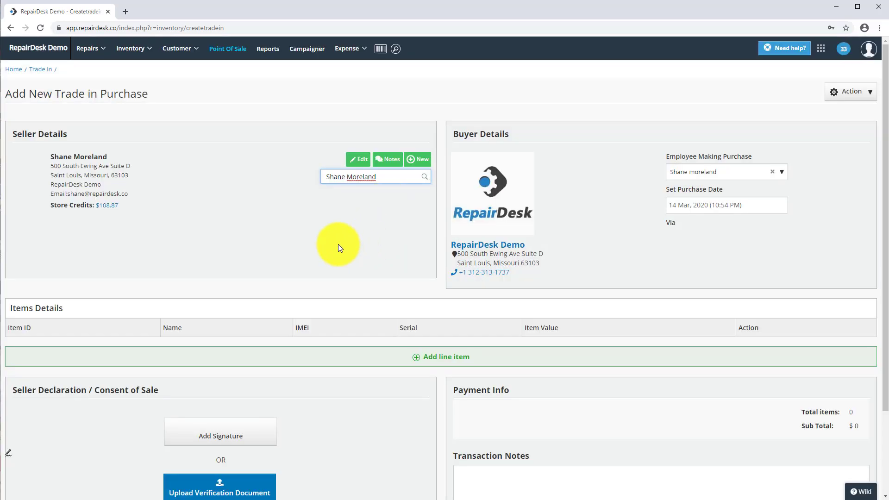
scroll(338, 245, down, 3)
click(412, 253)
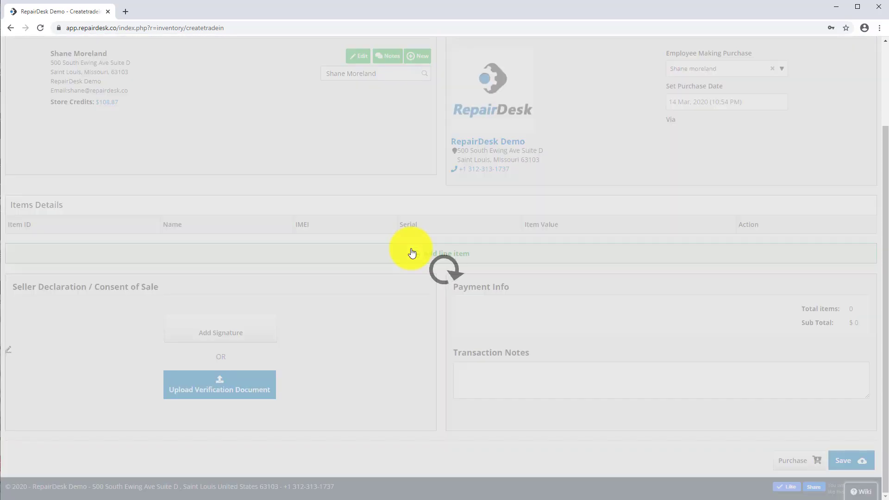
click(223, 131)
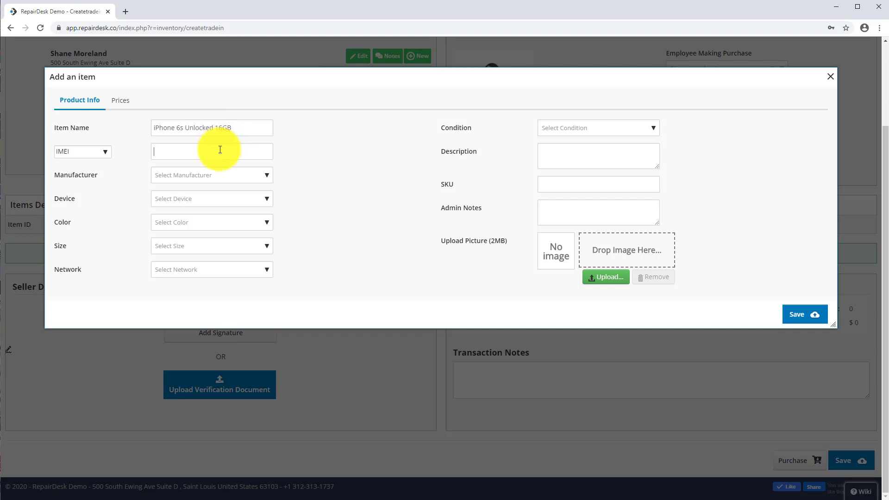
click(220, 150)
text(123456789101)
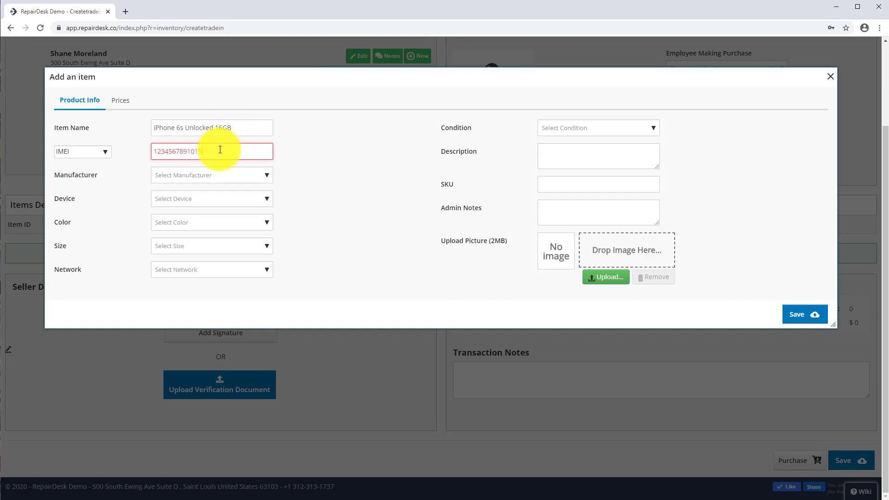
text(112)
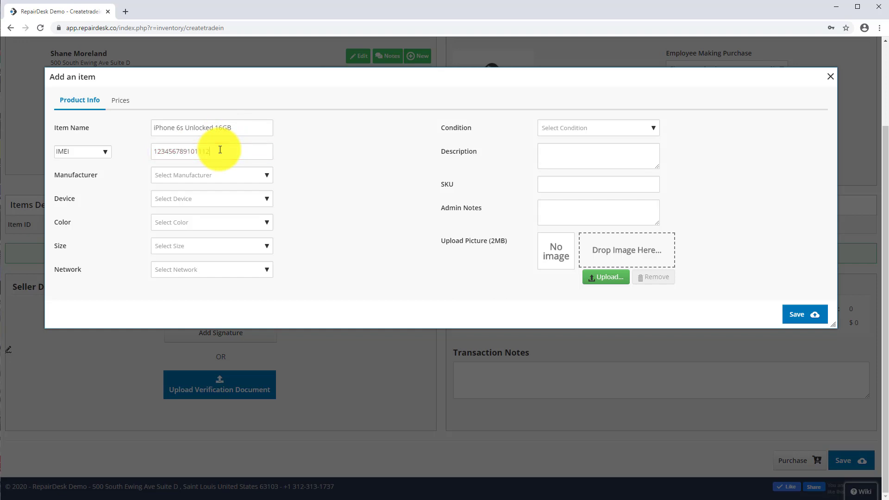
Set the item's manufacturer to Apple iPhone, its device to iPhone 6S, and its color to Gold
click(218, 176)
text(a)
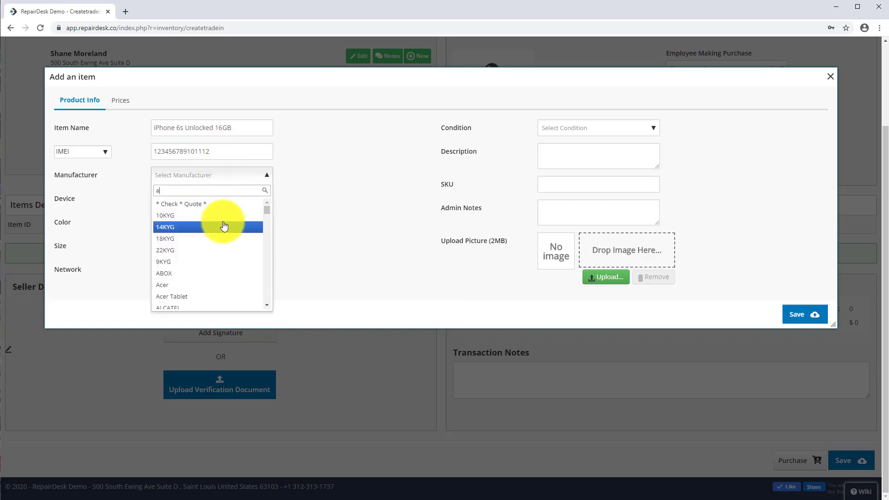
text(ppl)
click(224, 226)
click(199, 198)
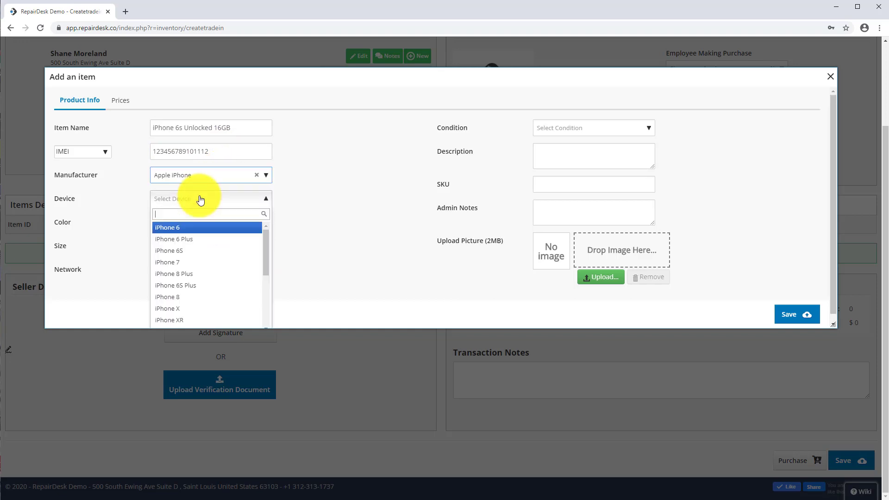
click(210, 232)
click(204, 198)
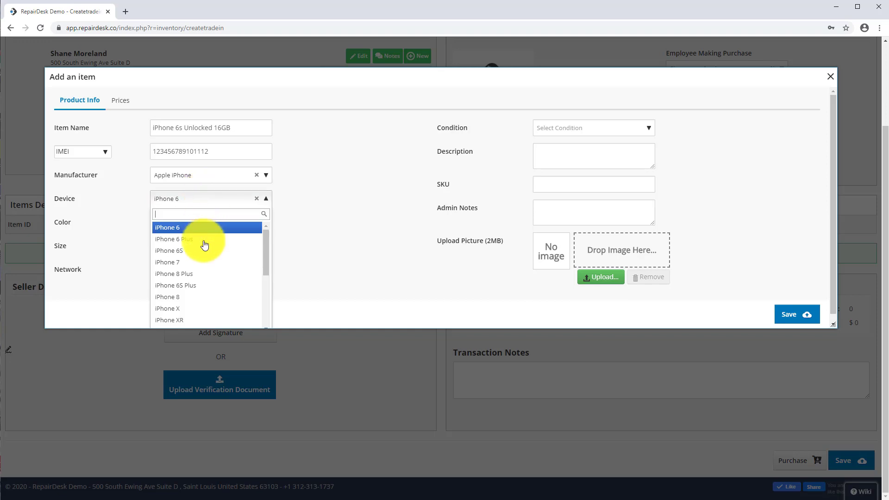
click(200, 250)
click(192, 231)
click(193, 250)
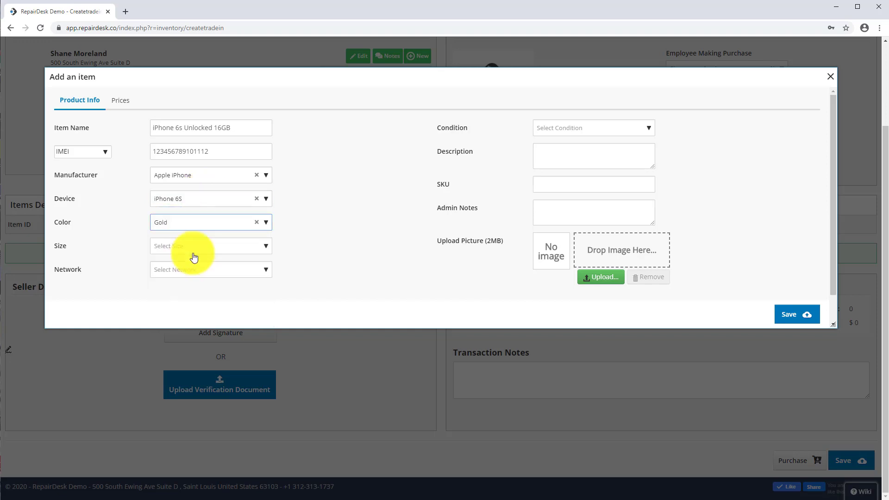
Set the trade-in item's size to 16GB and its network to Unlocked, and enlarge the item dialog
click(192, 246)
click(194, 286)
click(190, 270)
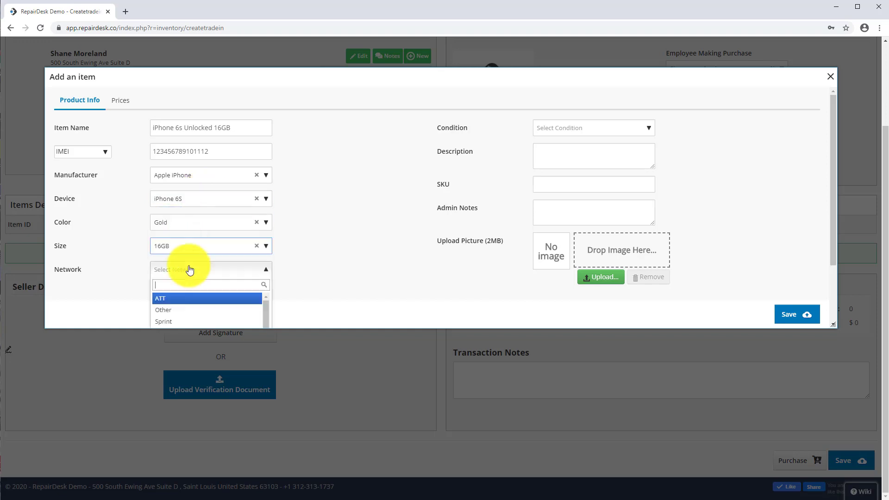
scroll(194, 314, down, 2)
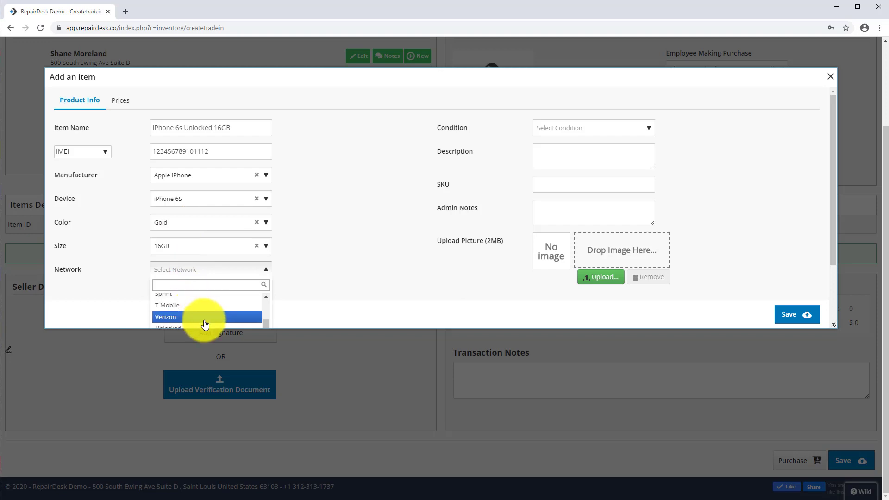
click(203, 321)
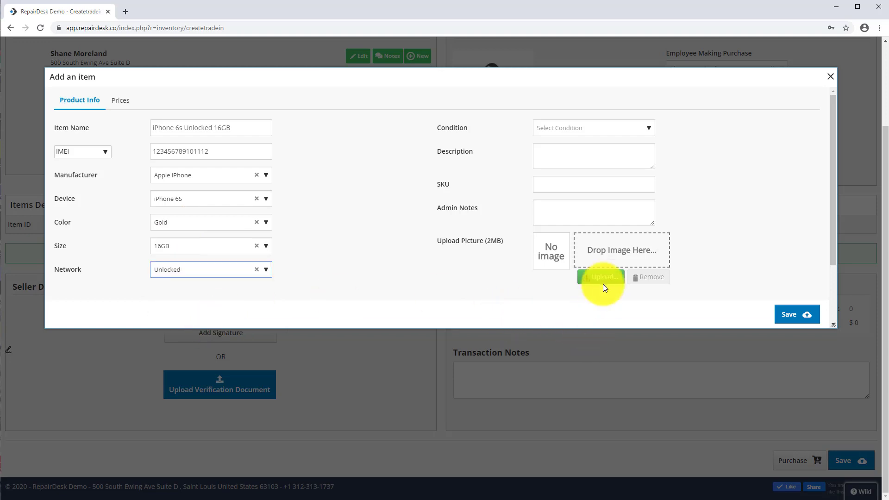
drag(604, 328, 603, 360)
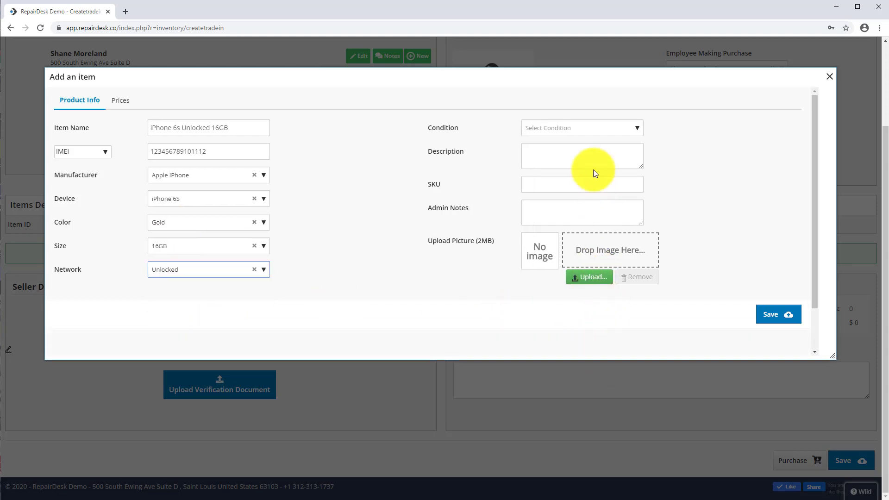
click(578, 127)
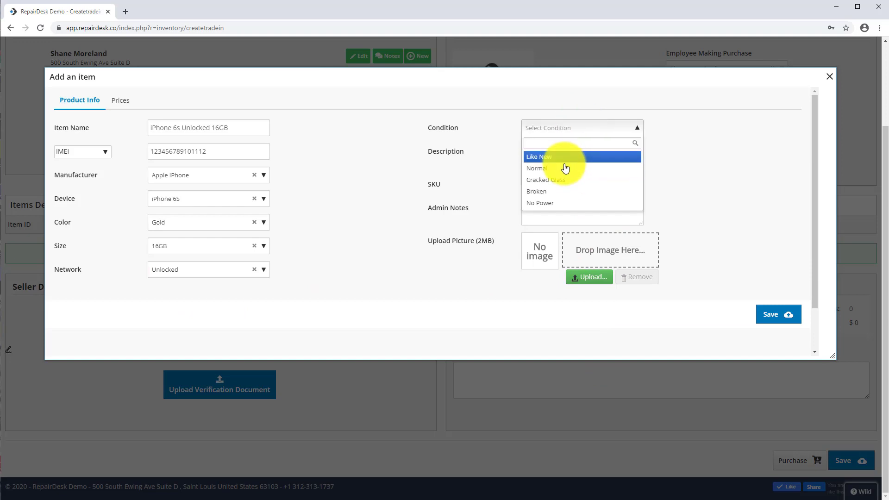
click(503, 160)
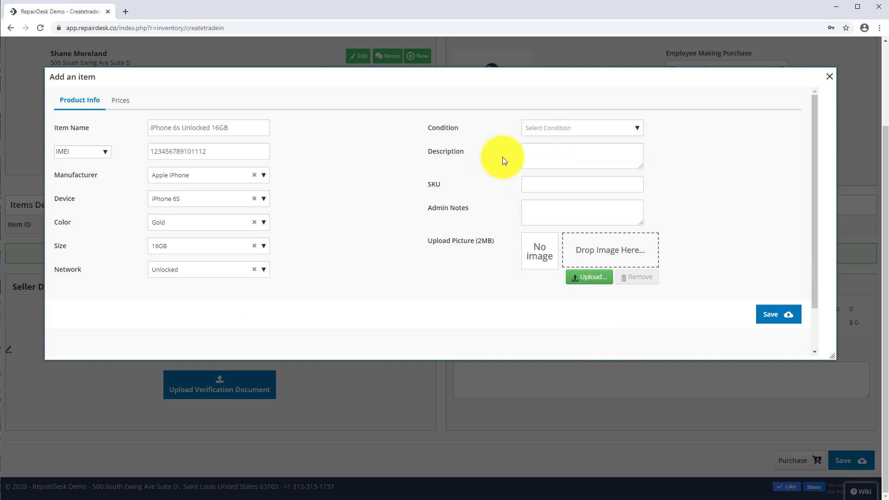
triple_click(221, 124)
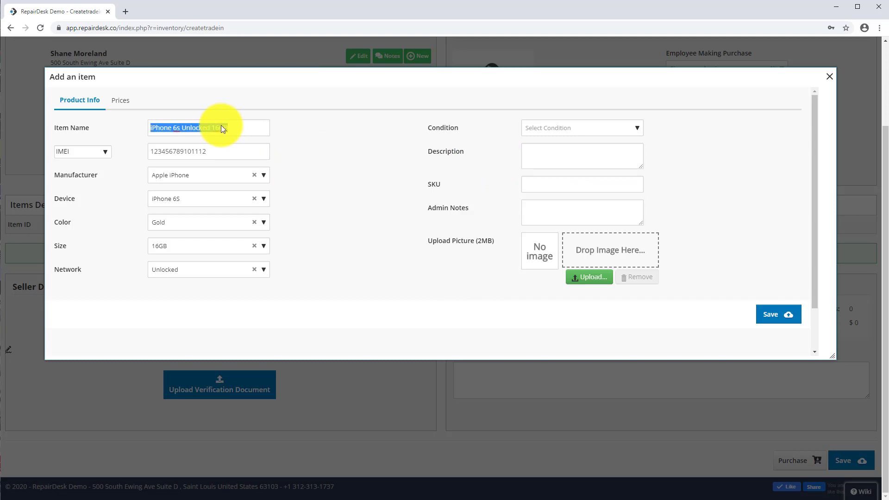
right_click(221, 124)
click(254, 155)
click(559, 151)
right_click(561, 153)
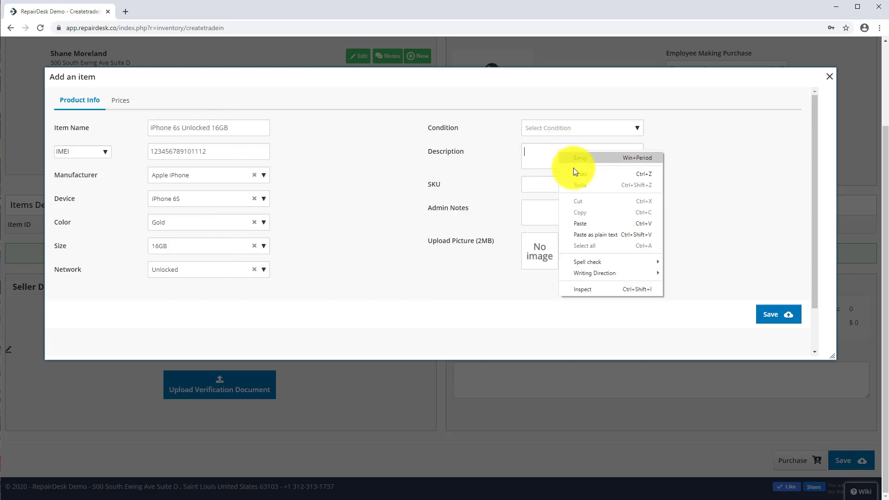
click(591, 215)
click(547, 185)
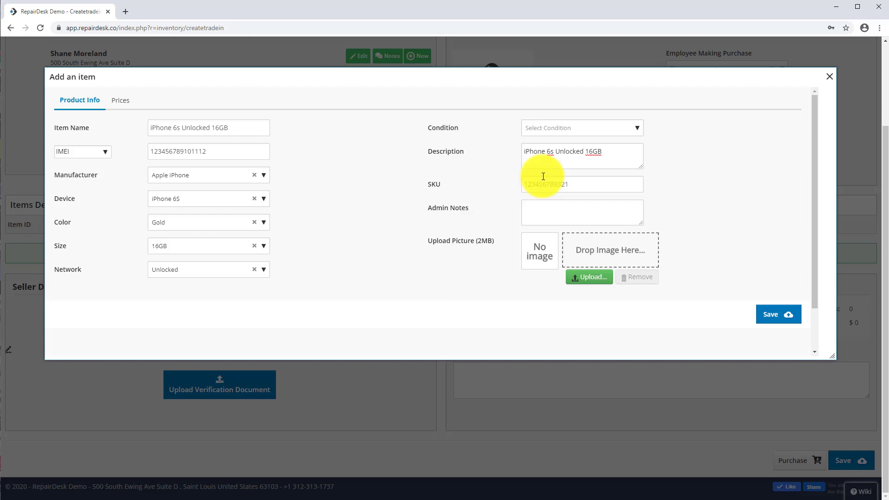
Set the trade-in item's retail price to 129.97 and its cost price to 20.00, and save the item
click(118, 100)
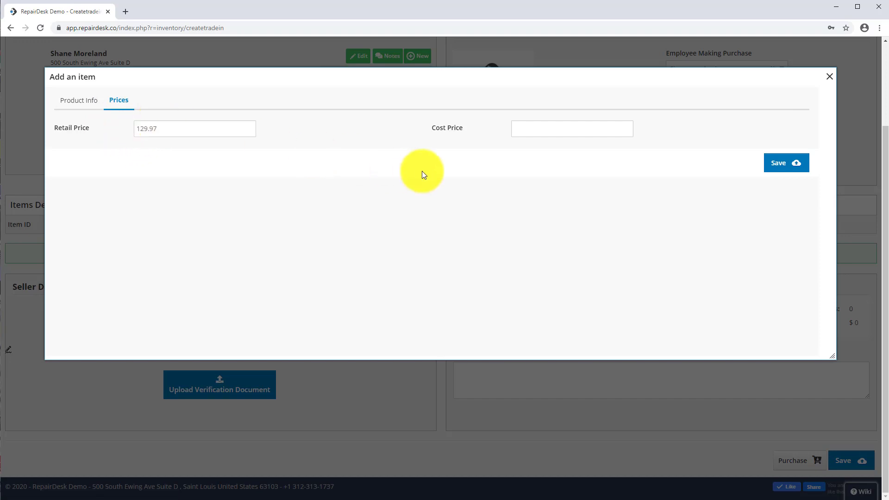
click(525, 130)
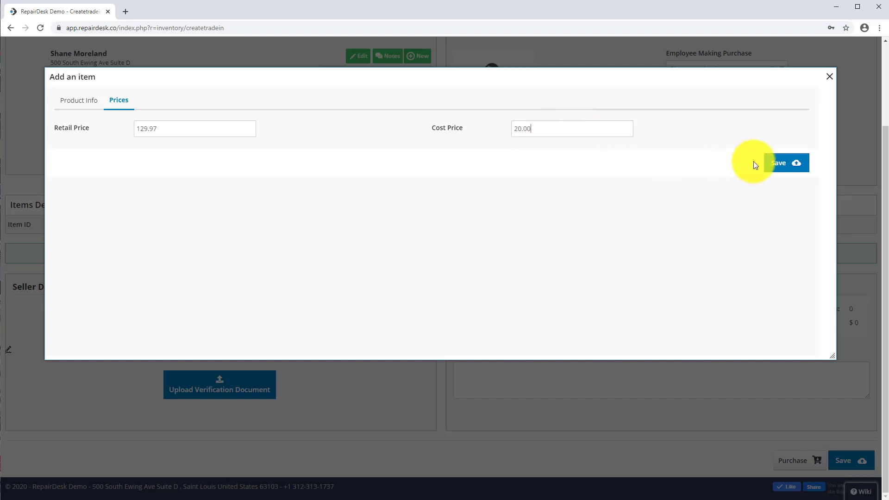
click(782, 165)
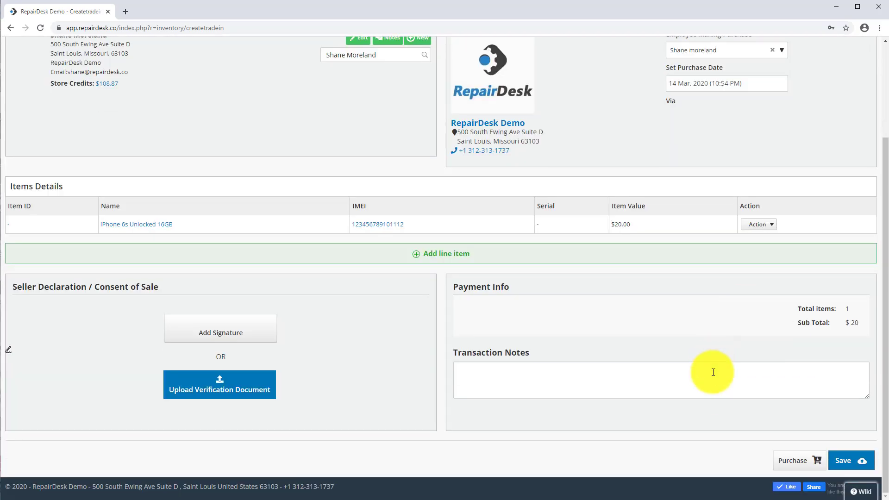
Purchase the trade-in by issuing 20.00 as store credits, confirm the payment, and close the follow-up options
click(785, 453)
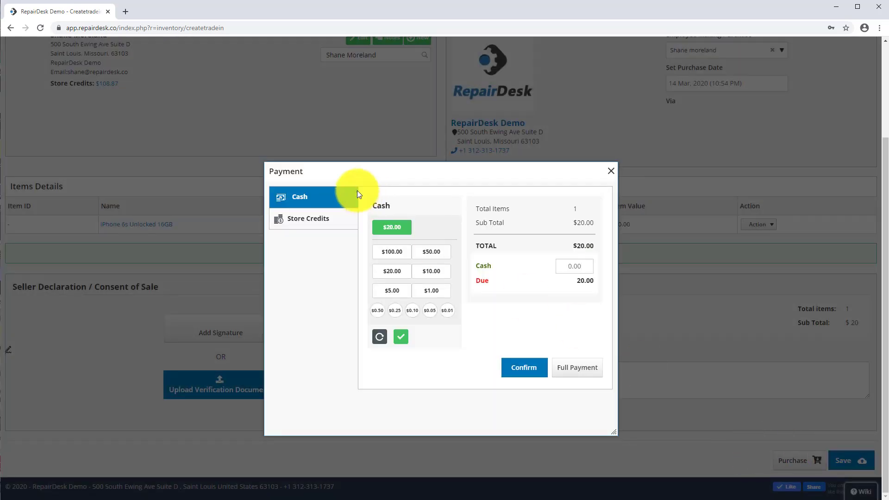
click(319, 229)
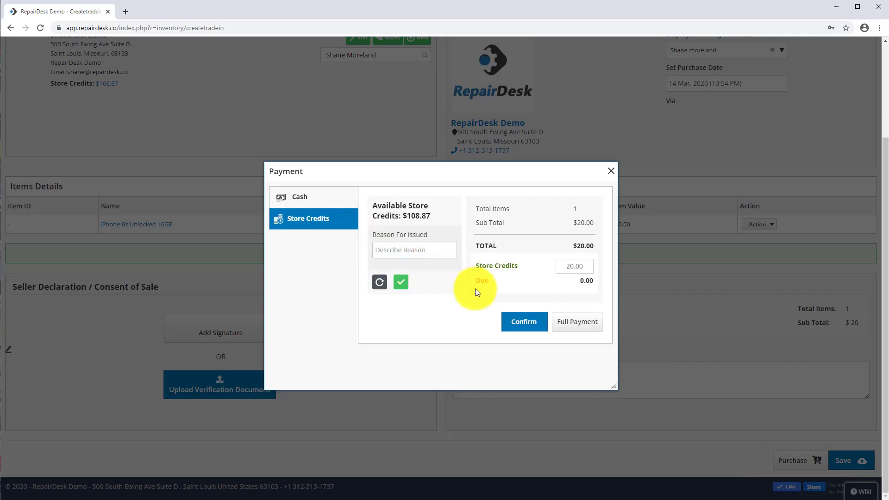
click(507, 324)
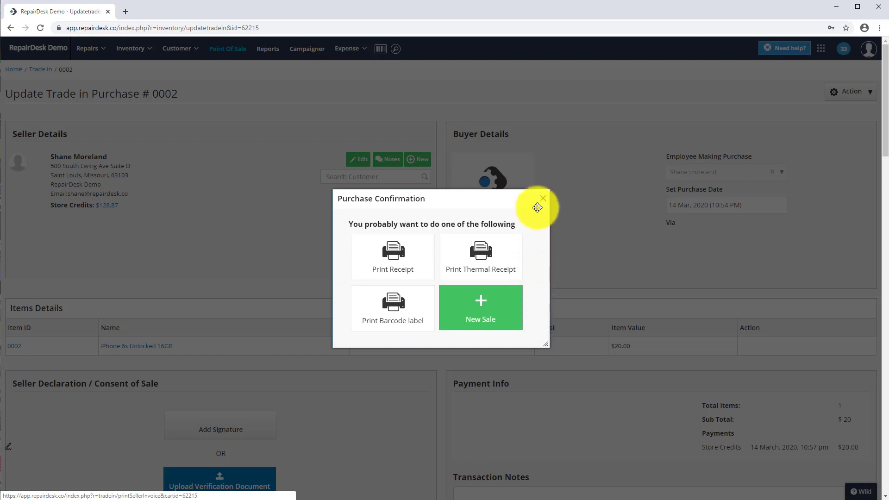
click(540, 202)
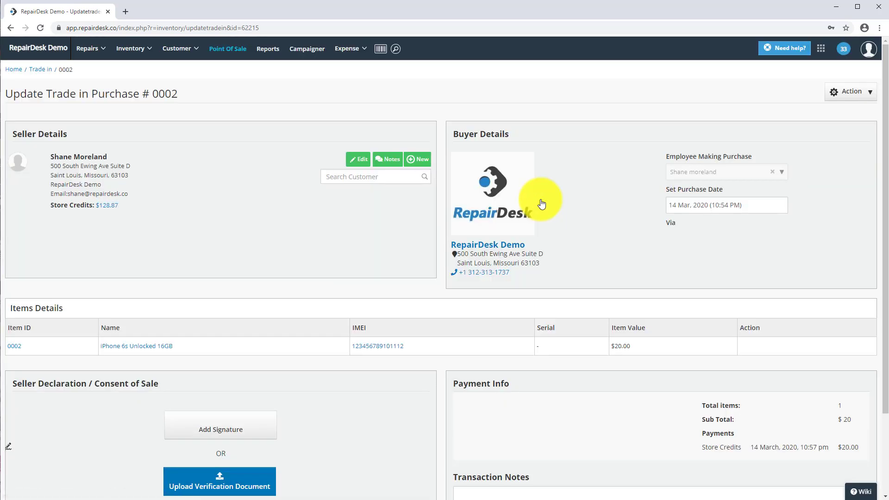
Add the 2.4A Smart Wall Charger- Dual Port Black to a new point-of-sale cart by searching 1019, and check out
click(273, 54)
click(226, 49)
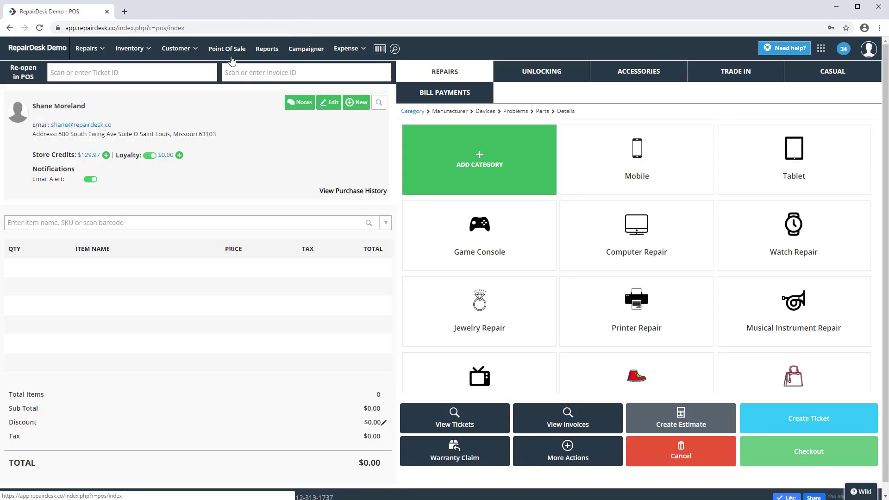
text(1019)
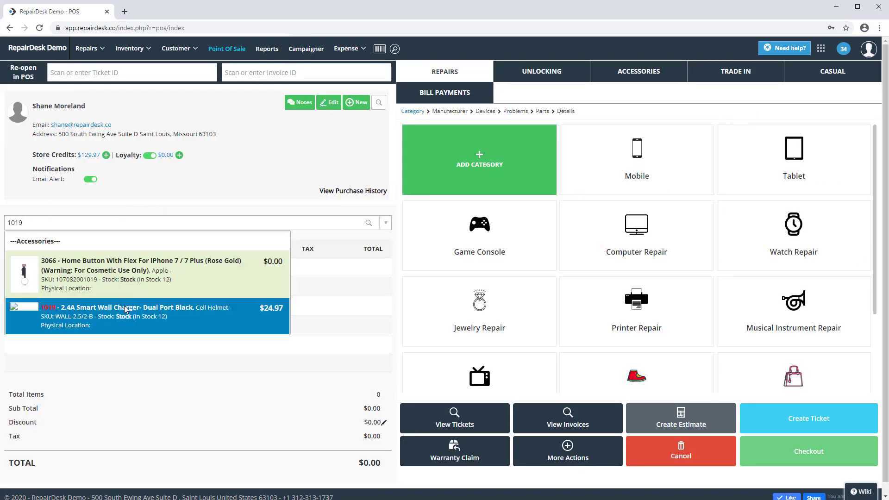
click(147, 316)
click(847, 466)
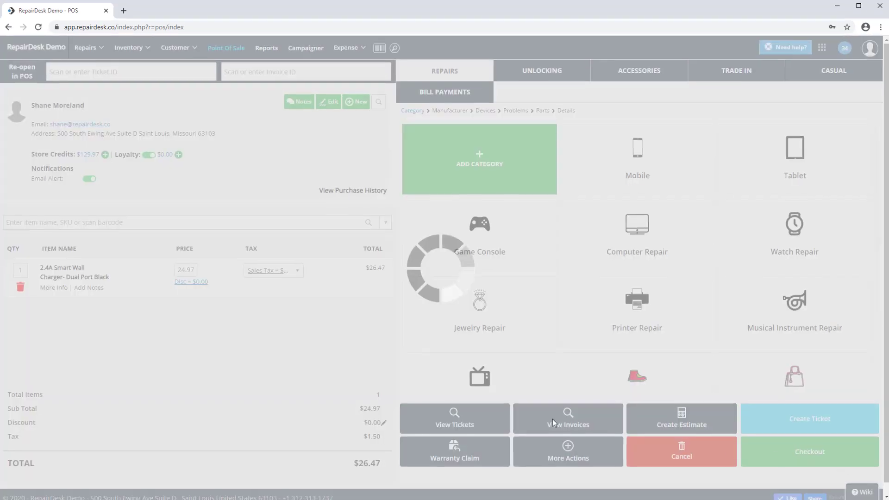
Redeem 26.47 of store credits for the charger sale, confirm the payment, and close the follow-up options
click(273, 204)
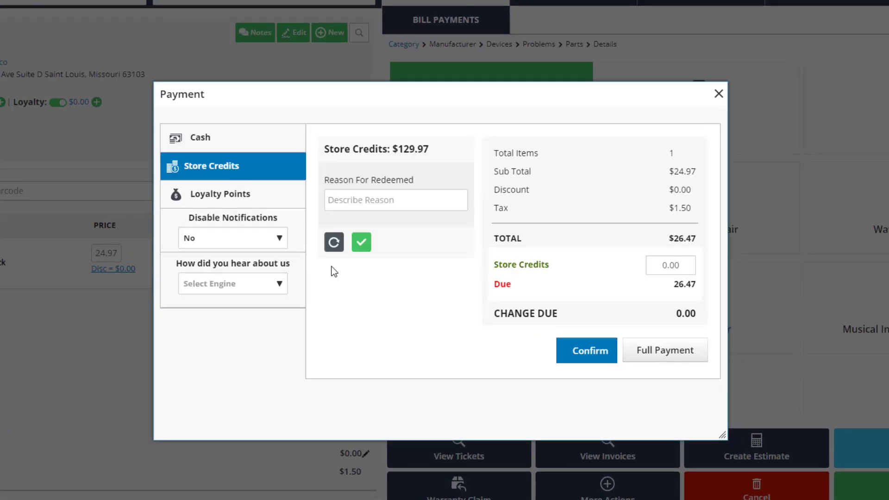
double_click(690, 268)
text(26.47)
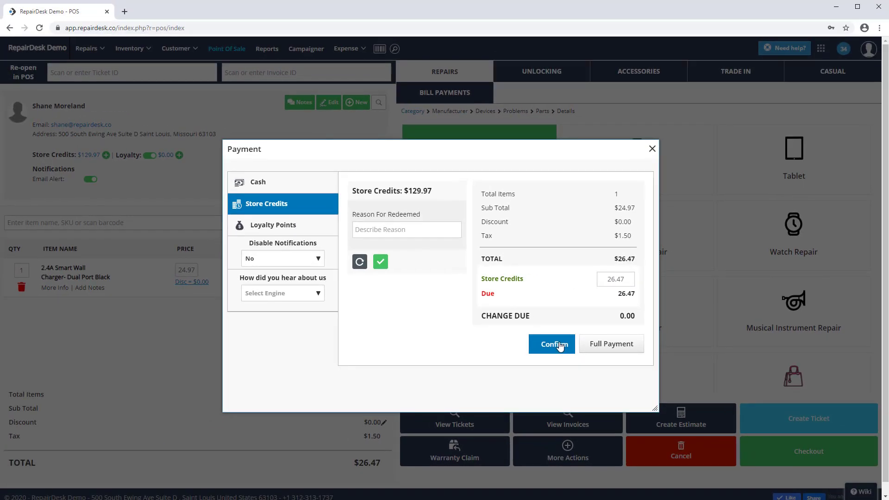
click(559, 345)
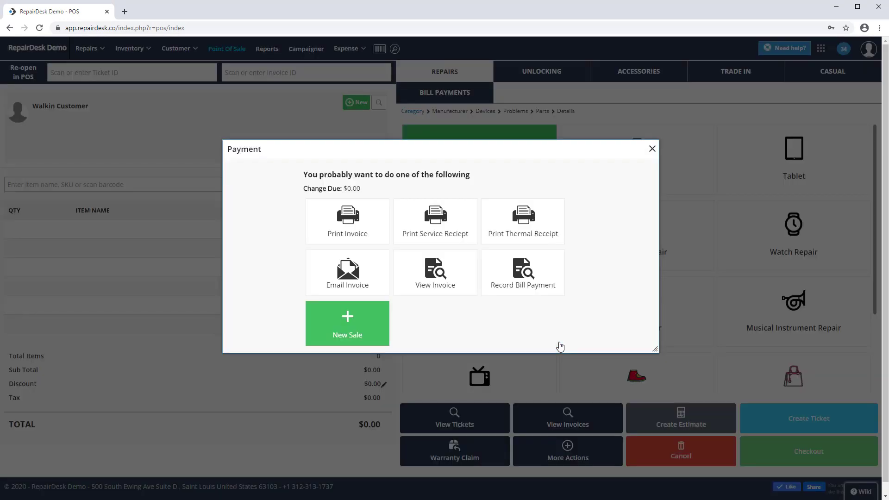
click(652, 150)
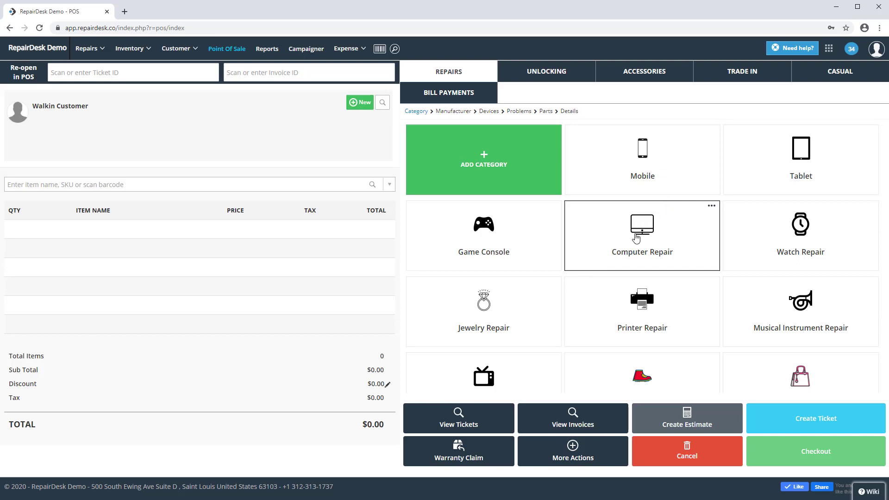
Review the payment method summary in the reports and open the Store Credits Report under the sales reports
click(267, 50)
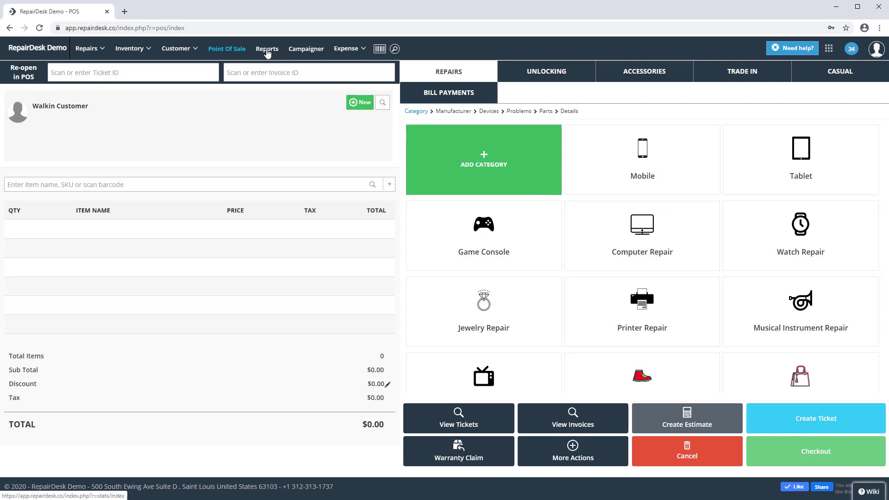
scroll(287, 231, down, 7)
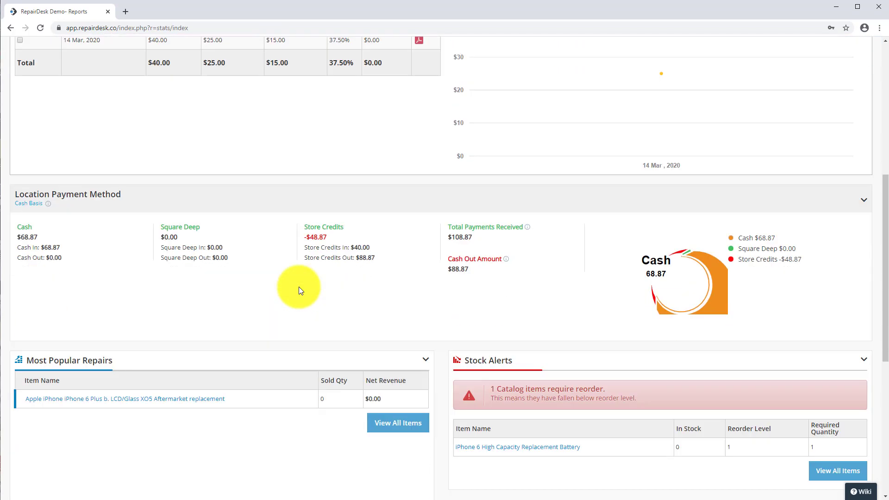
scroll(298, 287, down, 6)
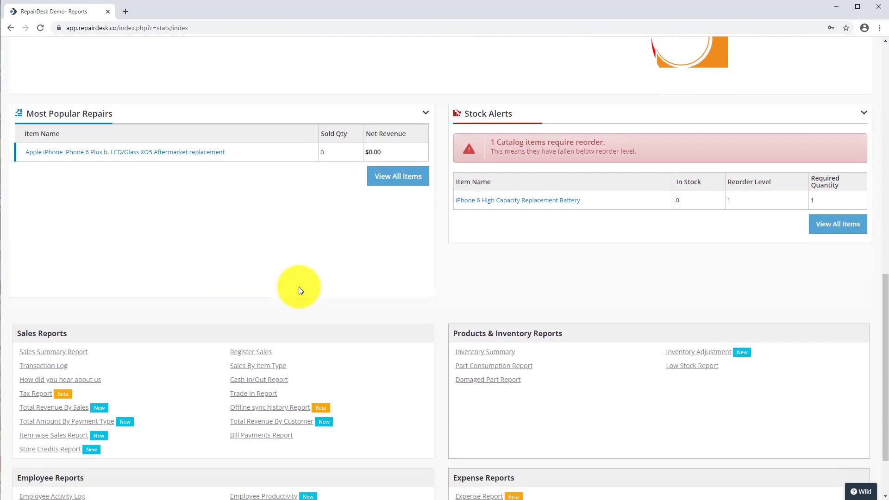
scroll(299, 287, down, 1)
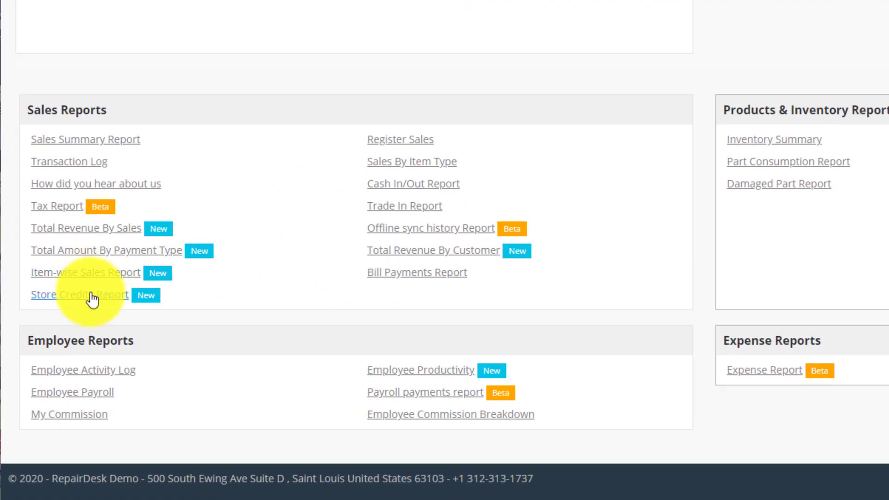
click(56, 371)
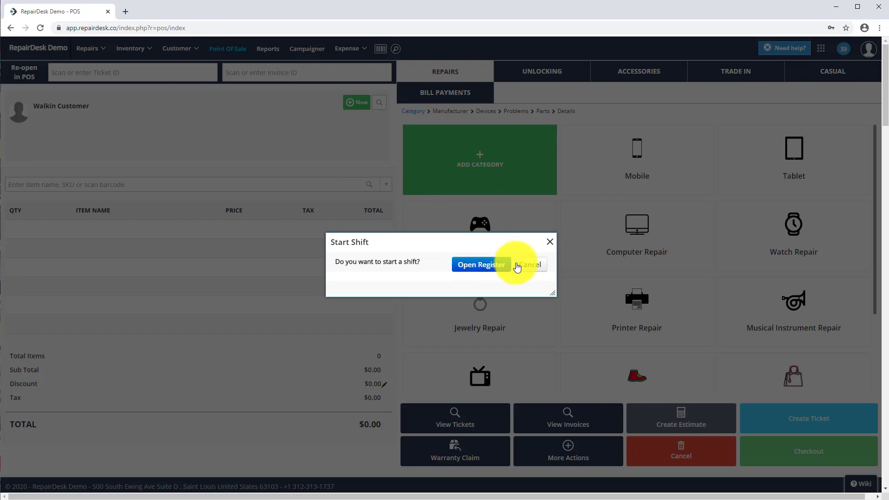
Close the start-shift prompt in the point of sale
click(507, 262)
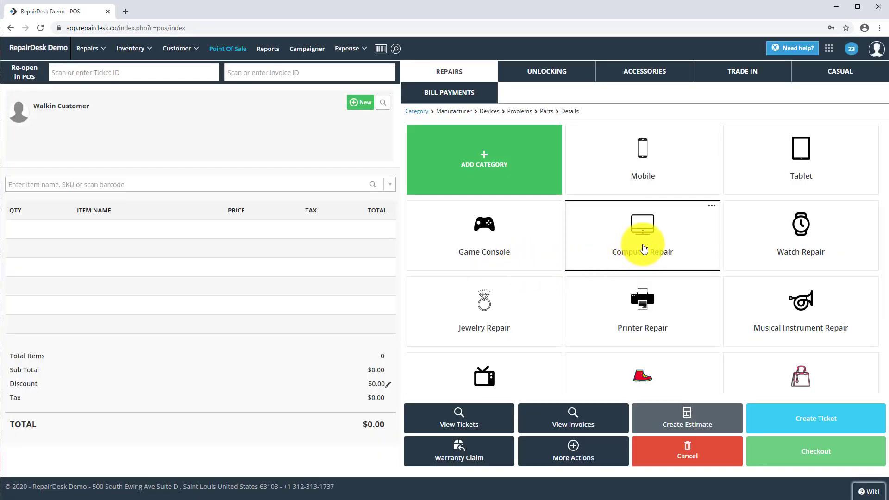